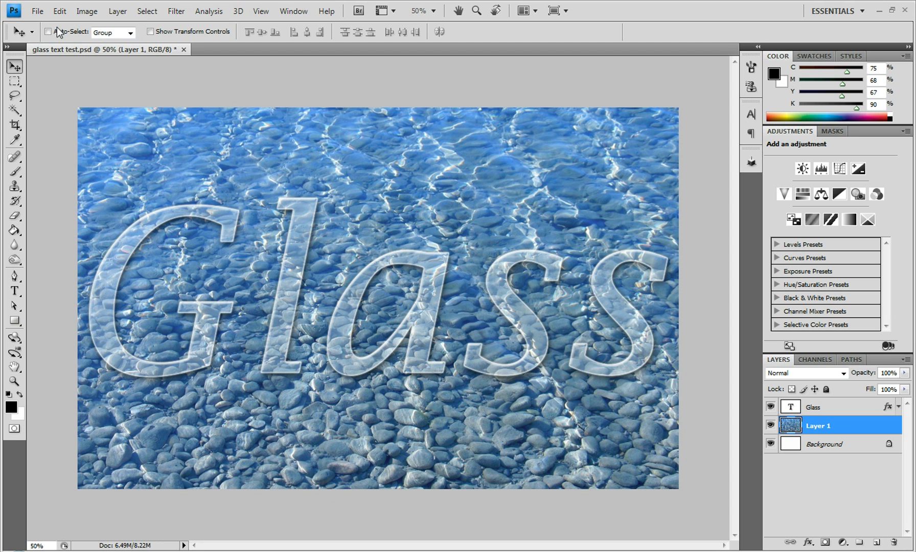
Step: Create a 1890 by 1200 pixel document named Glass Text and paste the copied pebbles-under-water photo into it
{"action": "left_click", "coordinate": [41, 11]}
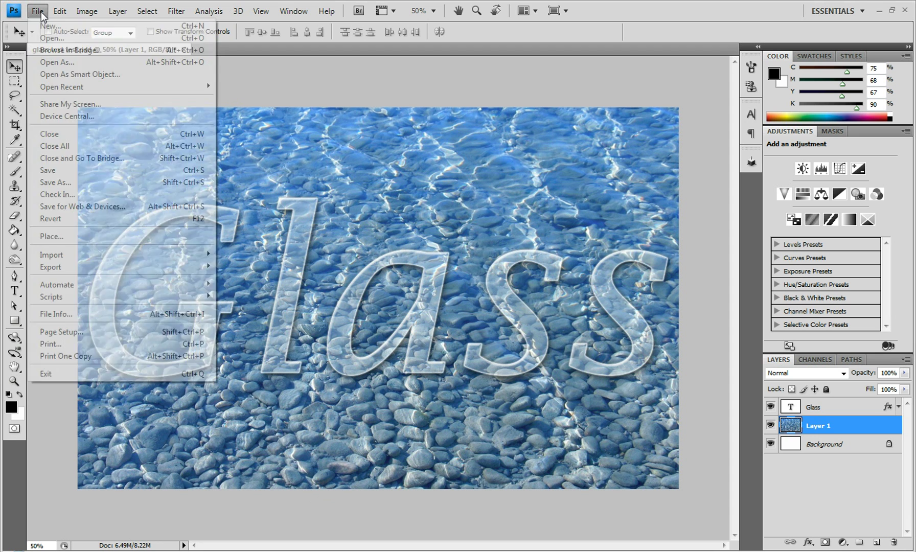
{"action": "left_click", "coordinate": [60, 28]}
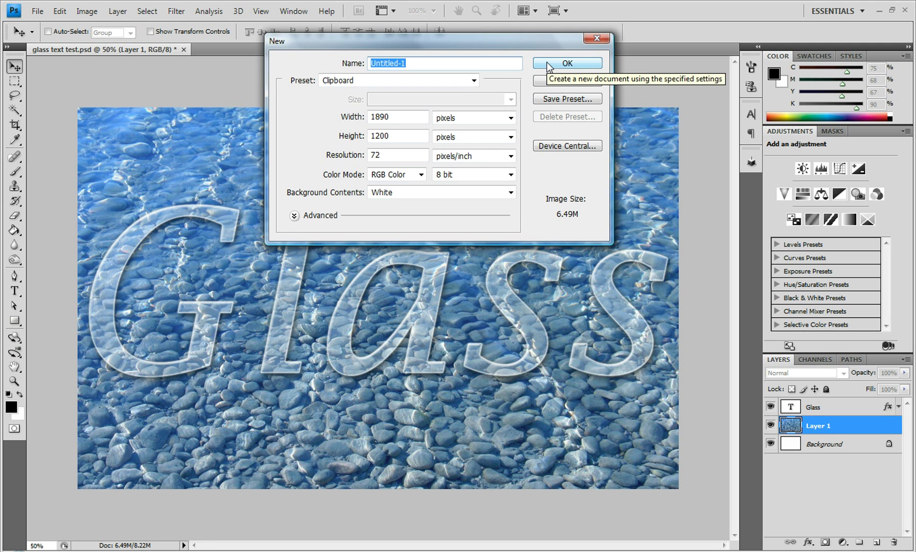
{"action": "type", "text": "Glass Text"}
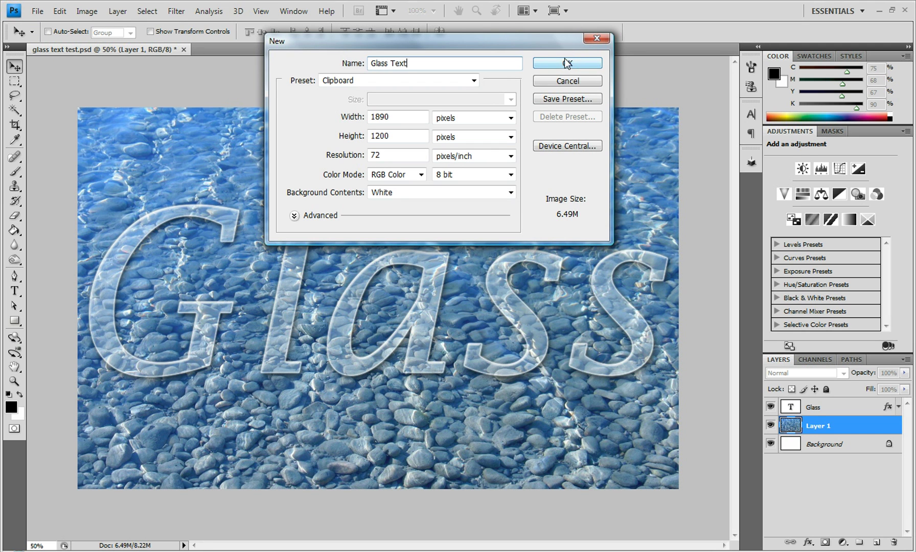
{"action": "left_click", "coordinate": [568, 63]}
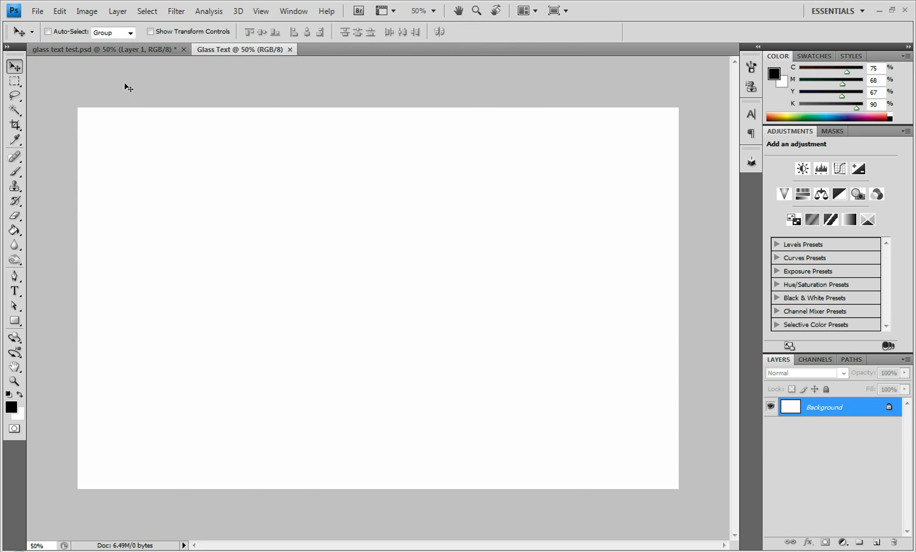
{"action": "left_click", "coordinate": [59, 14]}
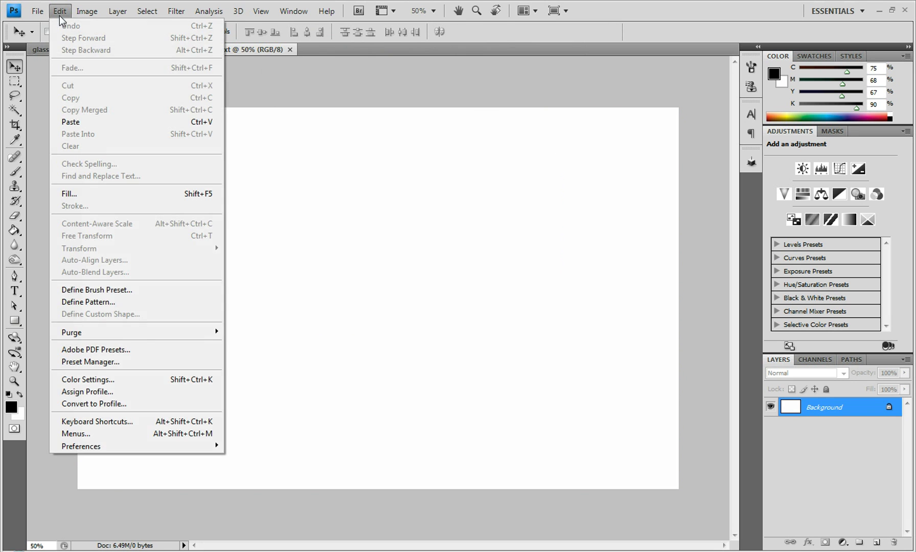
{"action": "left_click", "coordinate": [83, 125]}
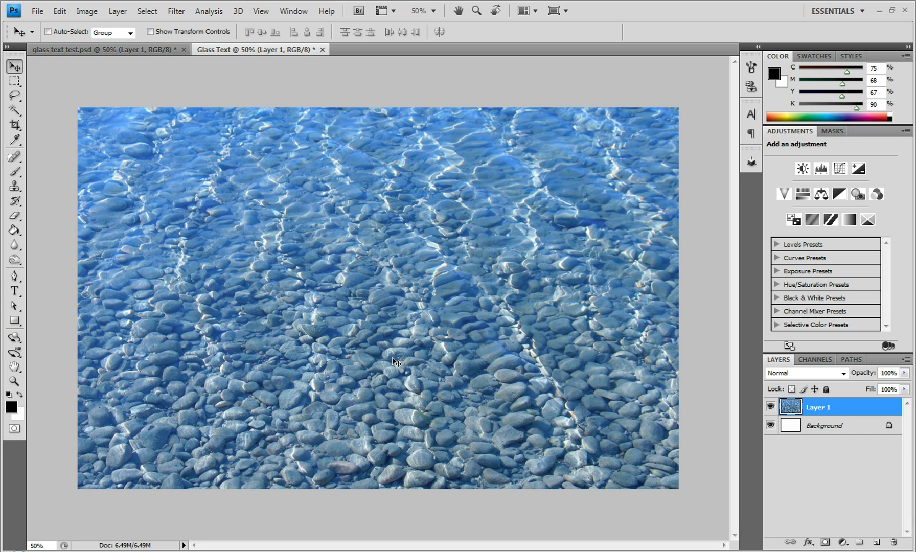
Step: Add the text "Glass" over the photo in white Lucida Fax Italic at 712 pt
{"action": "left_click", "coordinate": [14, 291]}
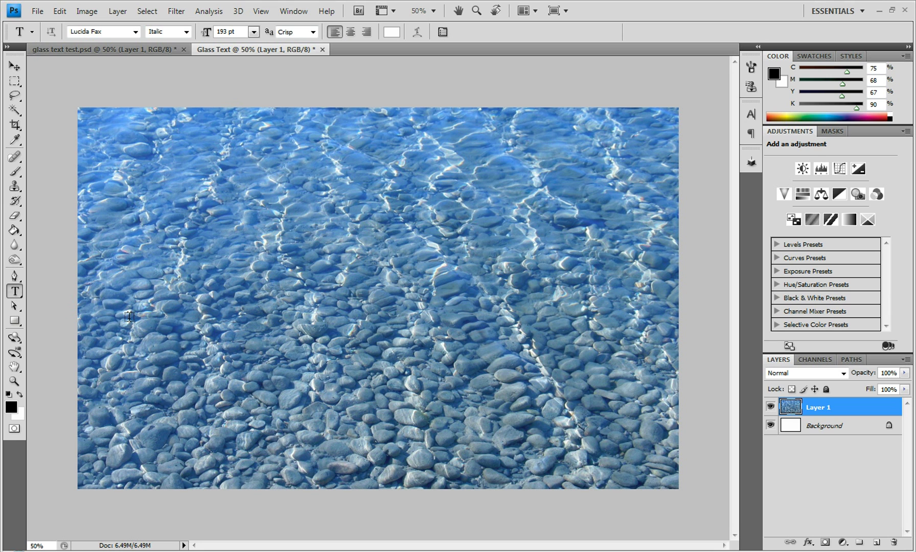
{"action": "left_click", "coordinate": [113, 319]}
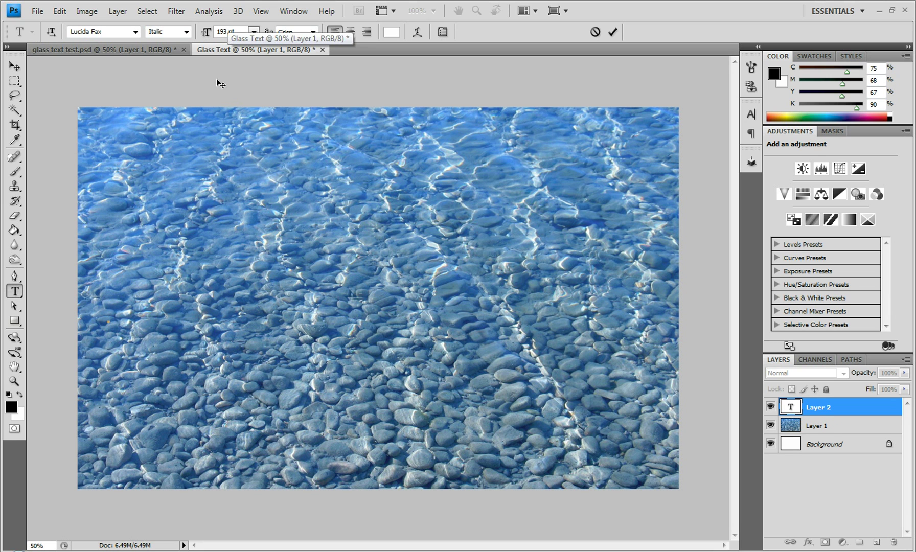
{"action": "left_click", "coordinate": [240, 33]}
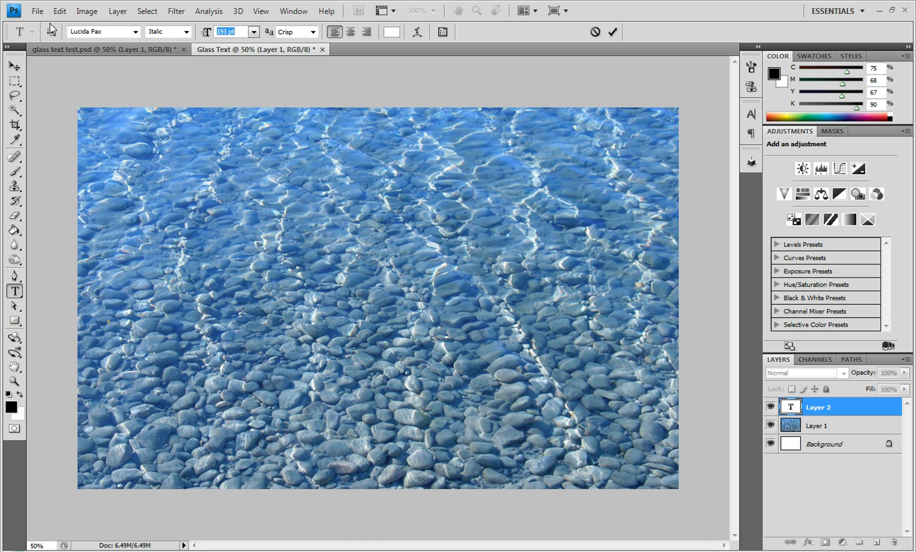
{"action": "type", "text": "712"}
{"action": "left_click", "coordinate": [116, 33]}
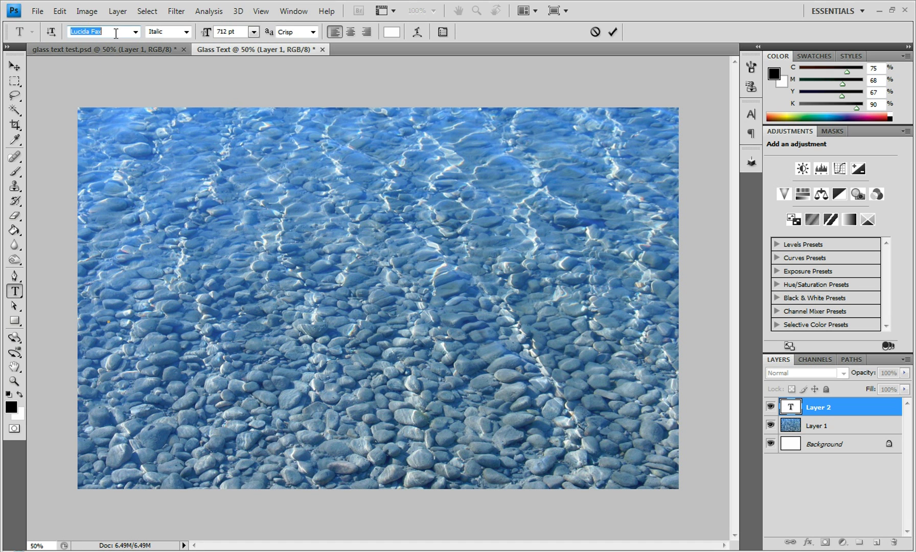
{"action": "left_click", "coordinate": [136, 32]}
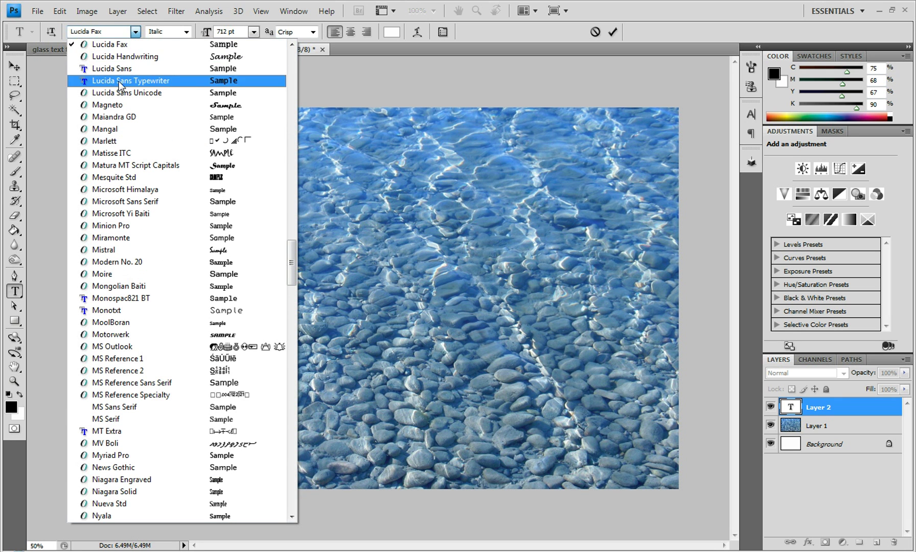
{"action": "left_click", "coordinate": [5, 483]}
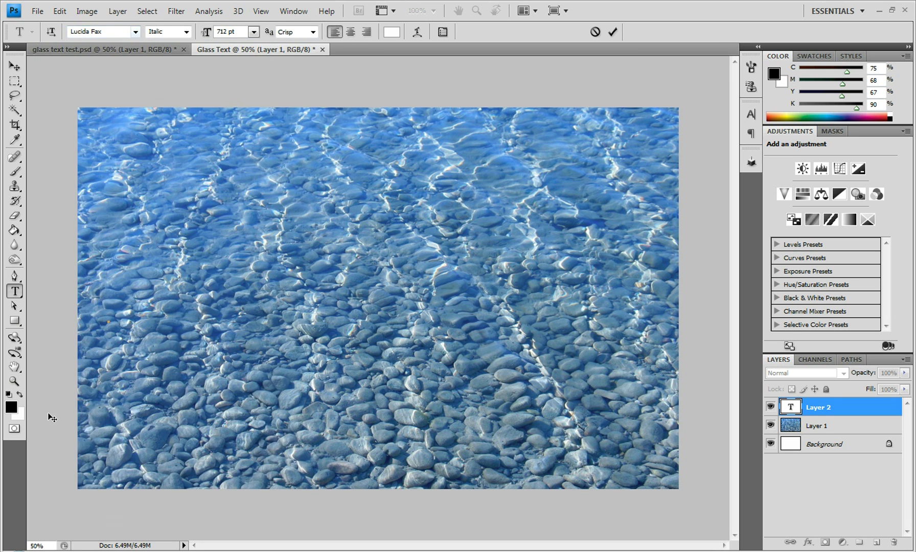
{"action": "left_click", "coordinate": [20, 395]}
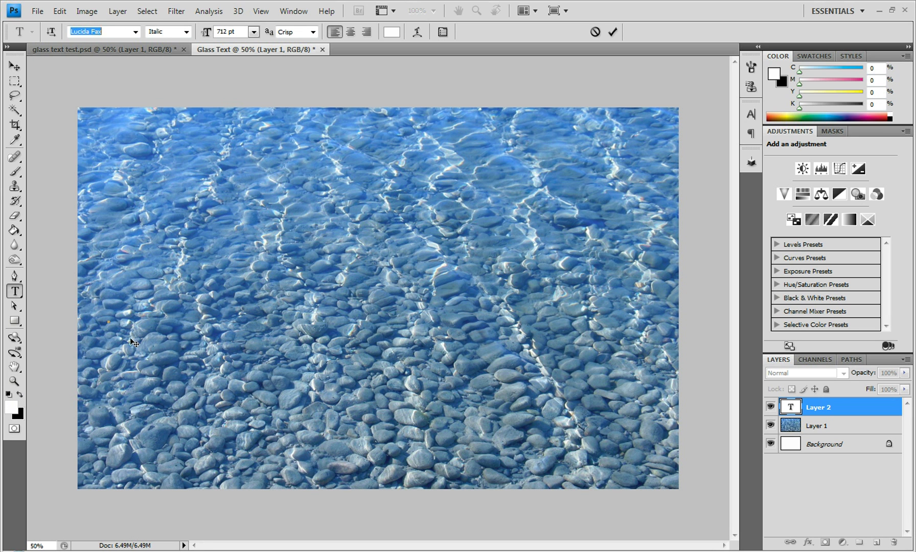
{"action": "type", "text": "Glass"}
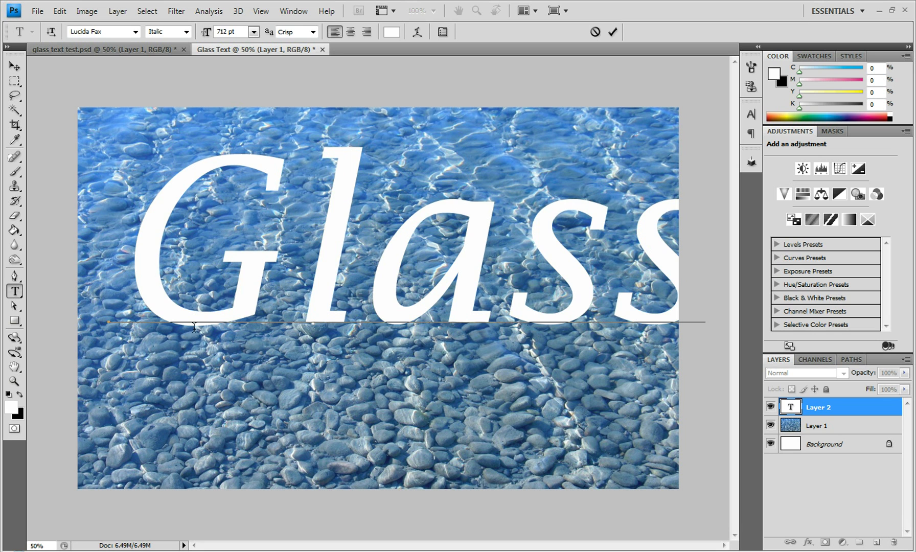
Step: Reposition the Glass text so the whole word fits centred across the photo, and commit it
{"action": "mouse_move", "coordinate": [214, 441]}
{"action": "left_mouse_down"}
{"action": "mouse_move", "coordinate": [207, 437]}
{"action": "mouse_move", "coordinate": [216, 428]}
{"action": "left_mouse_up"}
{"action": "key", "text": "ctrl+Return"}
{"action": "key", "text": "v"}
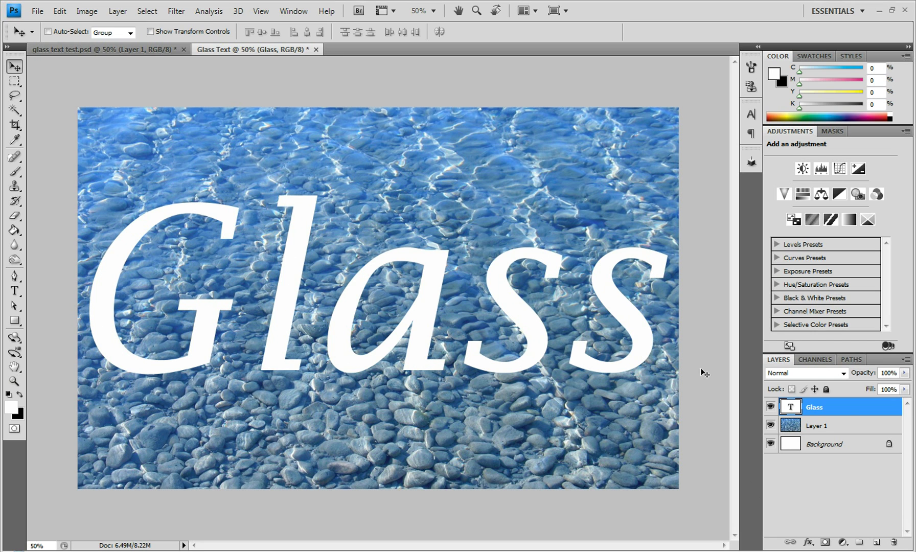
Step: Apply a drop shadow to the Glass text layer with a distance of 8 px and a size of 24 px
{"action": "double_click", "coordinate": [866, 410]}
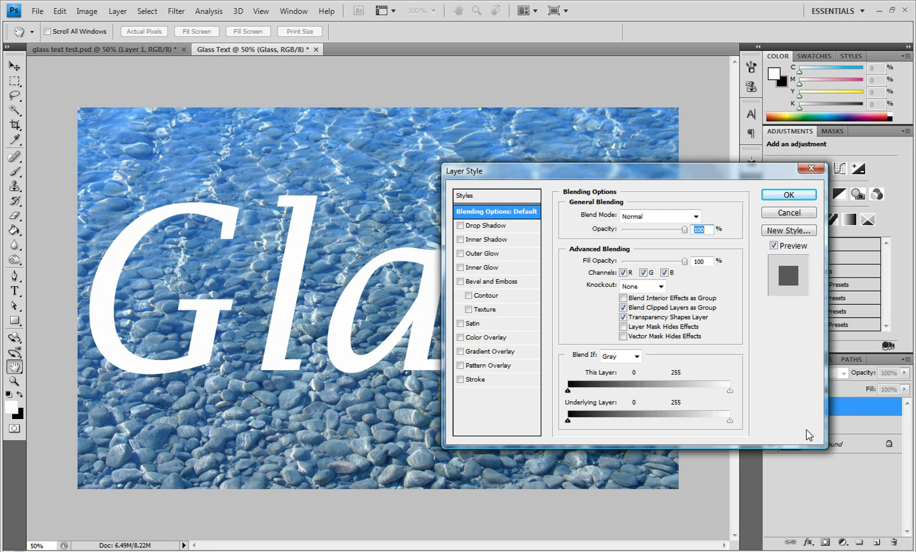
{"action": "left_click", "coordinate": [495, 225]}
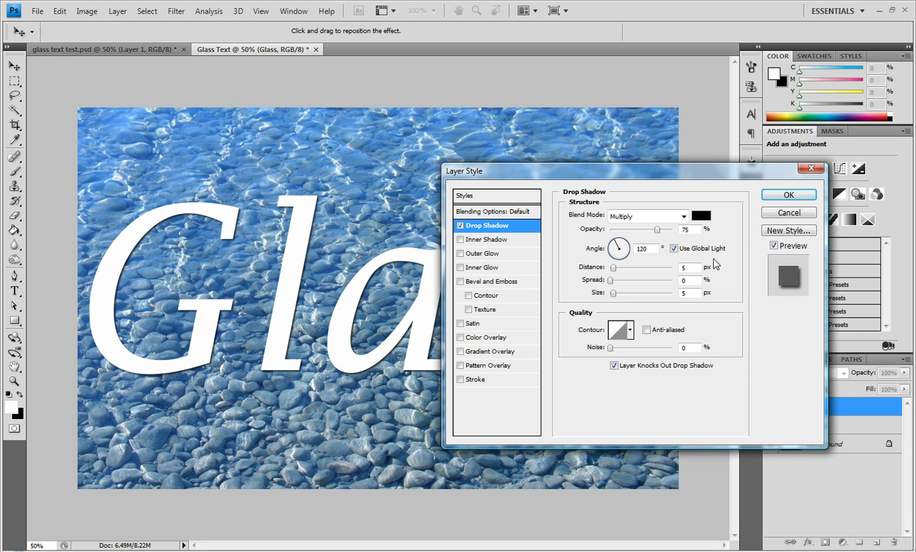
{"action": "left_click", "coordinate": [685, 268]}
{"action": "type", "text": "8"}
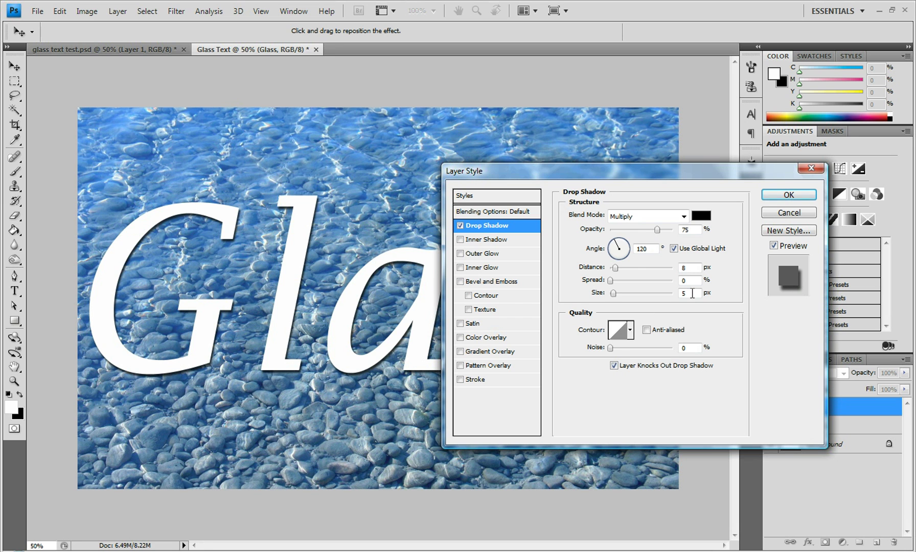
{"action": "left_click", "coordinate": [693, 294]}
{"action": "type", "text": "24"}
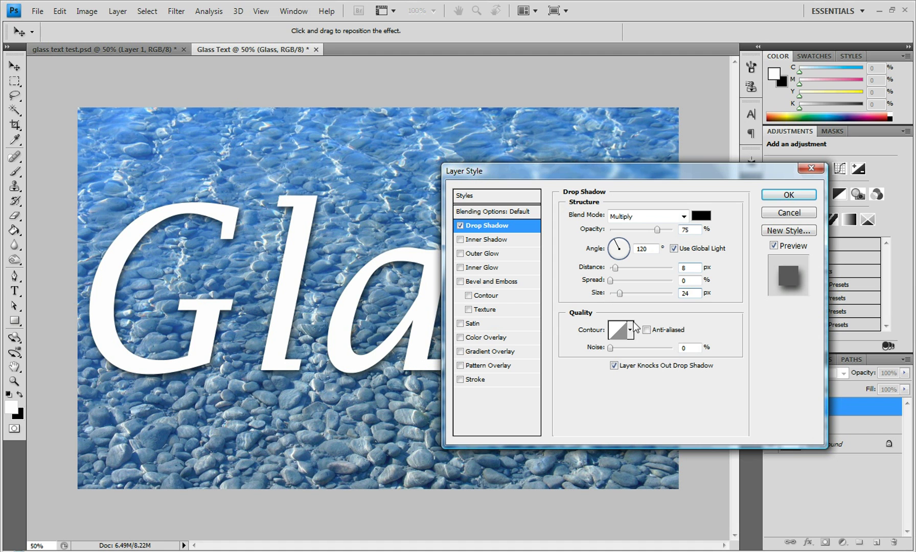
Step: Add a white inner shadow to the text with distance 7 px, choke 2% and size 29 px
{"action": "left_click", "coordinate": [495, 240]}
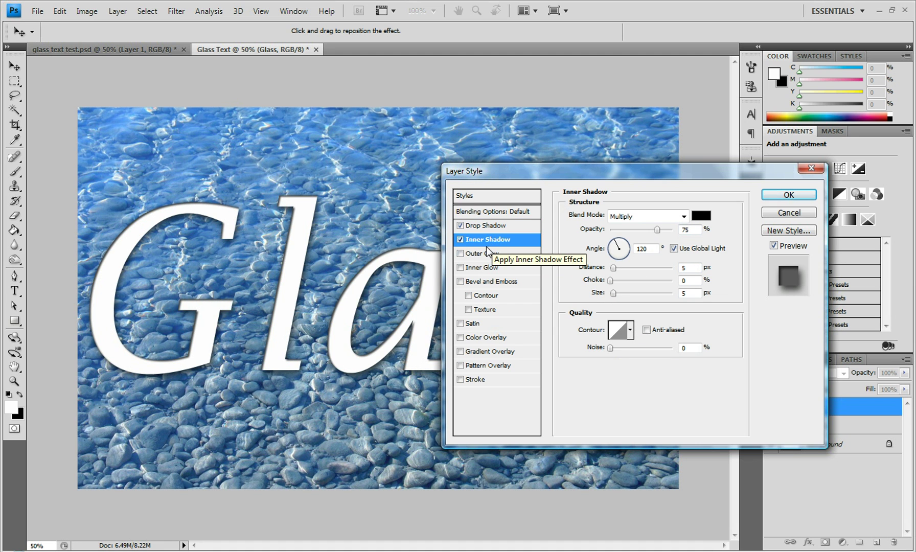
{"action": "left_click", "coordinate": [701, 216]}
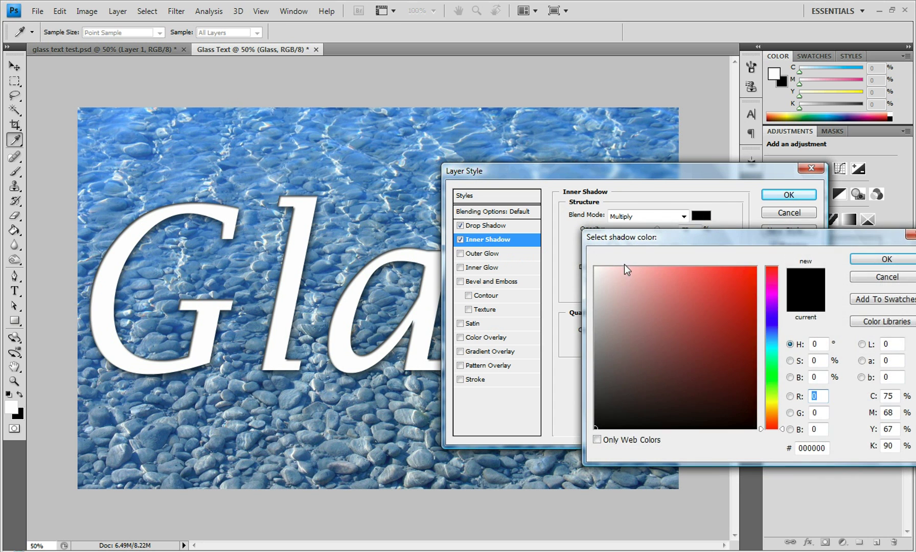
{"action": "left_click", "coordinate": [596, 267]}
{"action": "left_click", "coordinate": [887, 259]}
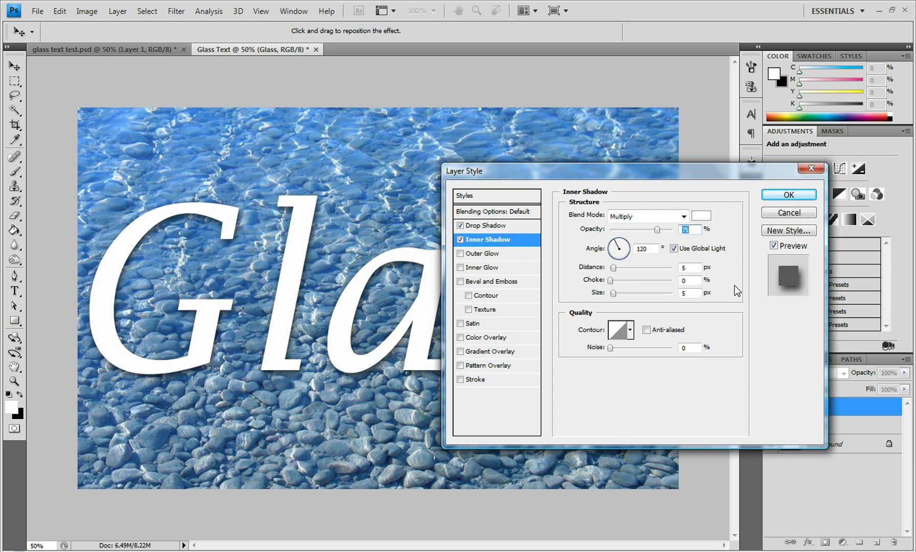
{"action": "double_click", "coordinate": [689, 268]}
{"action": "double_click", "coordinate": [690, 280]}
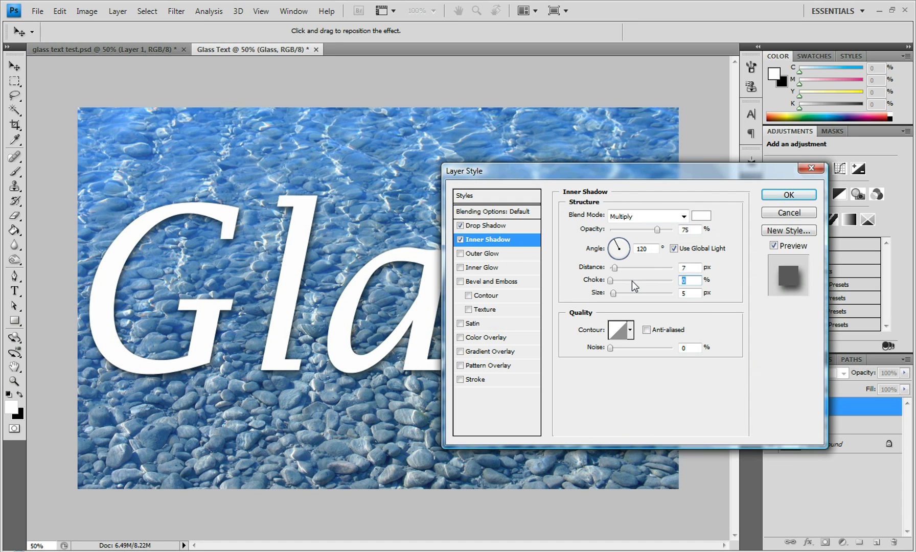
{"action": "key", "text": "Tab"}
{"action": "type", "text": "29"}
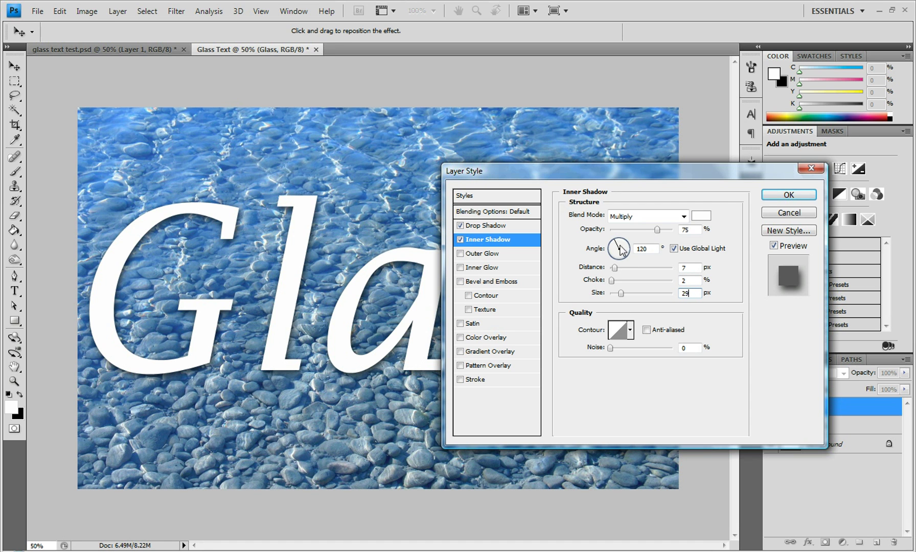
Step: Add an outer glow to the text layer and set its colour to white (ffffff)
{"action": "left_click", "coordinate": [482, 254]}
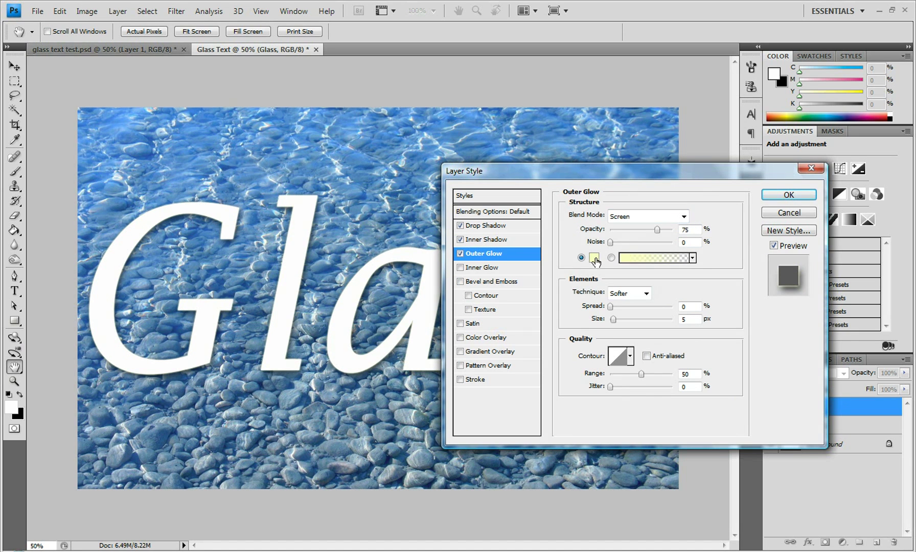
{"action": "left_click", "coordinate": [595, 260]}
{"action": "left_click", "coordinate": [596, 268]}
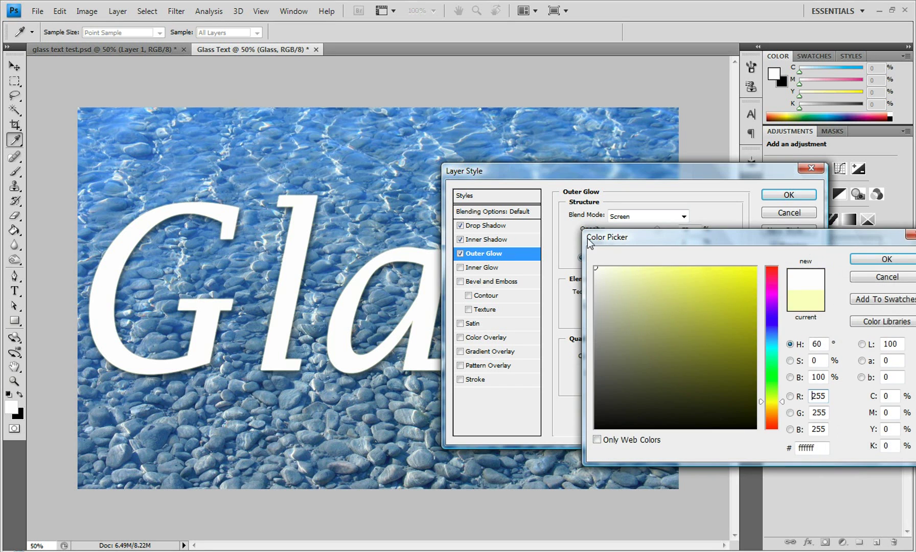
{"action": "left_click", "coordinate": [884, 266]}
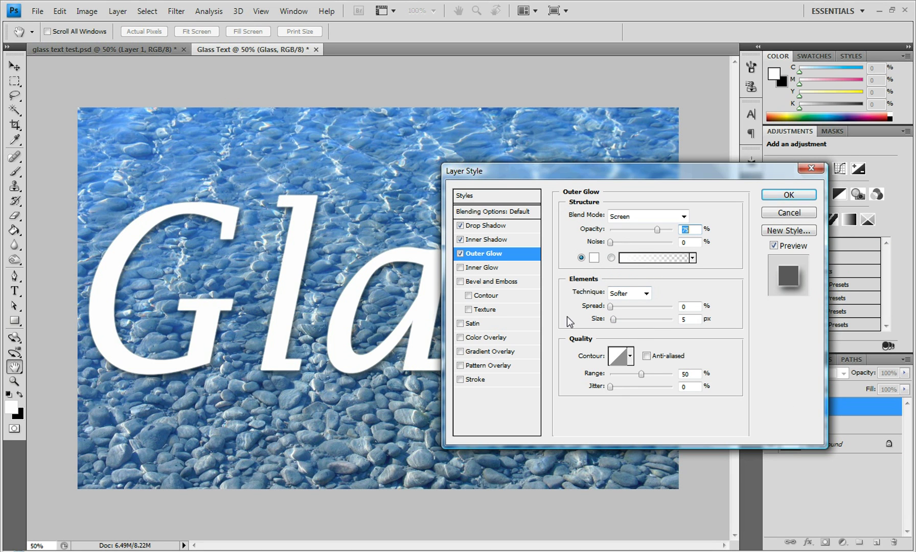
Step: Add an inner glow to the text layer and set its colour to white
{"action": "left_click", "coordinate": [486, 270]}
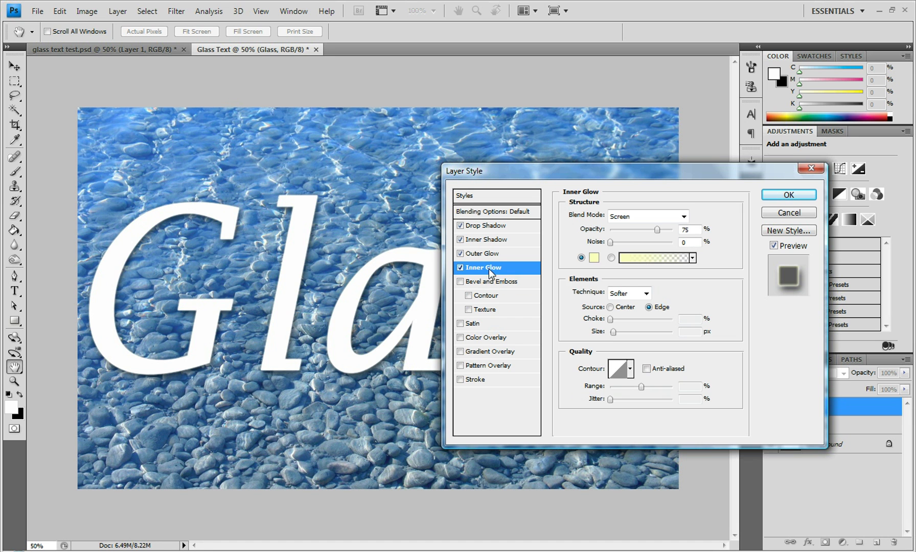
{"action": "left_click", "coordinate": [594, 258]}
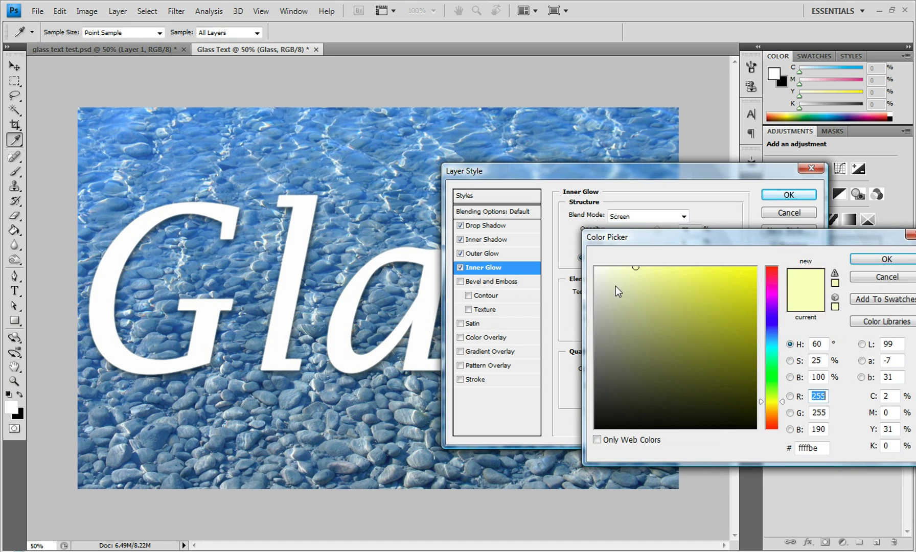
{"action": "left_click_drag", "start_coordinate": [616, 286], "coordinate": [608, 246]}
{"action": "left_click", "coordinate": [885, 260]}
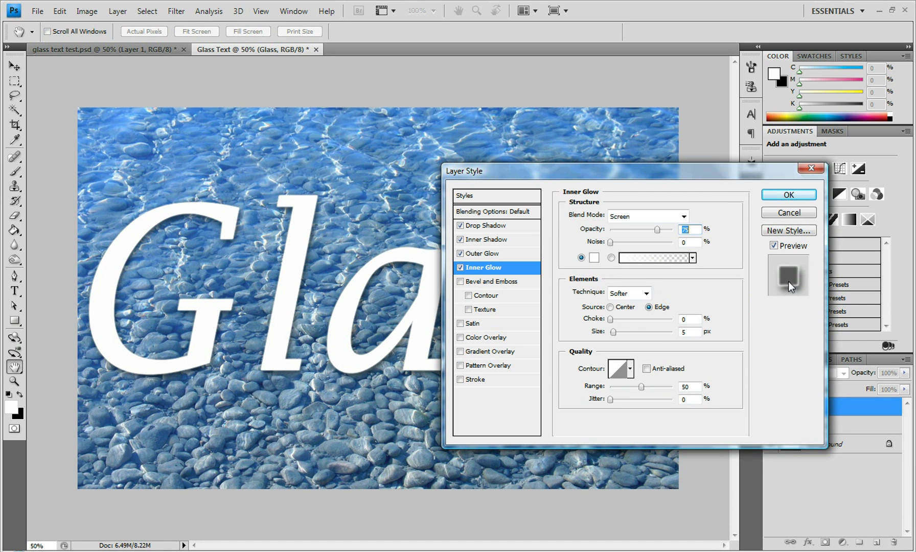
Step: Add Bevel and Emboss to the text layer with a depth of 195% and a size of 7 px
{"action": "left_click", "coordinate": [483, 281]}
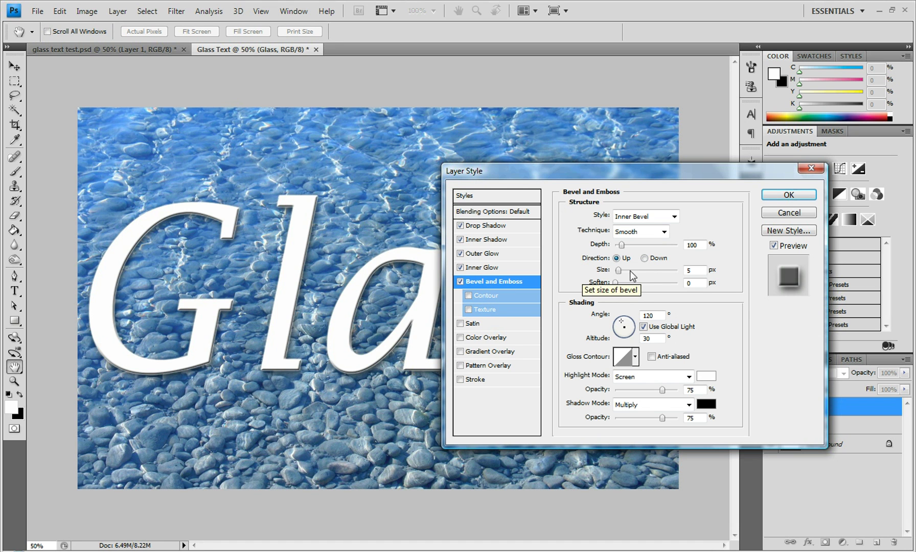
{"action": "left_click", "coordinate": [601, 242]}
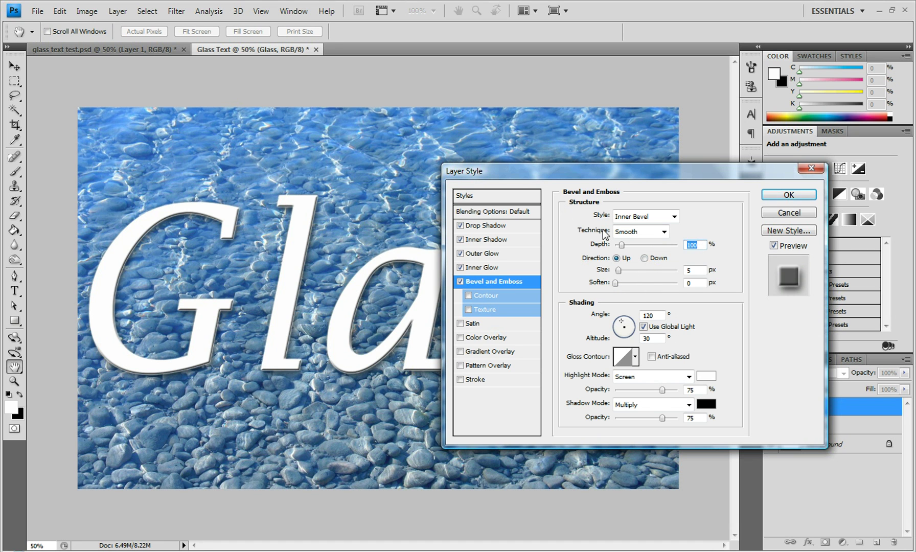
{"action": "type", "text": "195"}
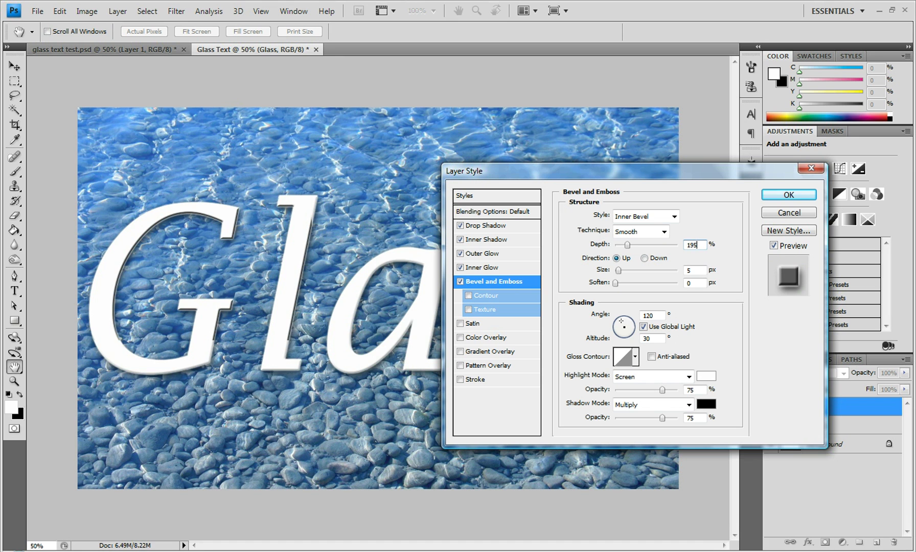
{"action": "left_click", "coordinate": [697, 270]}
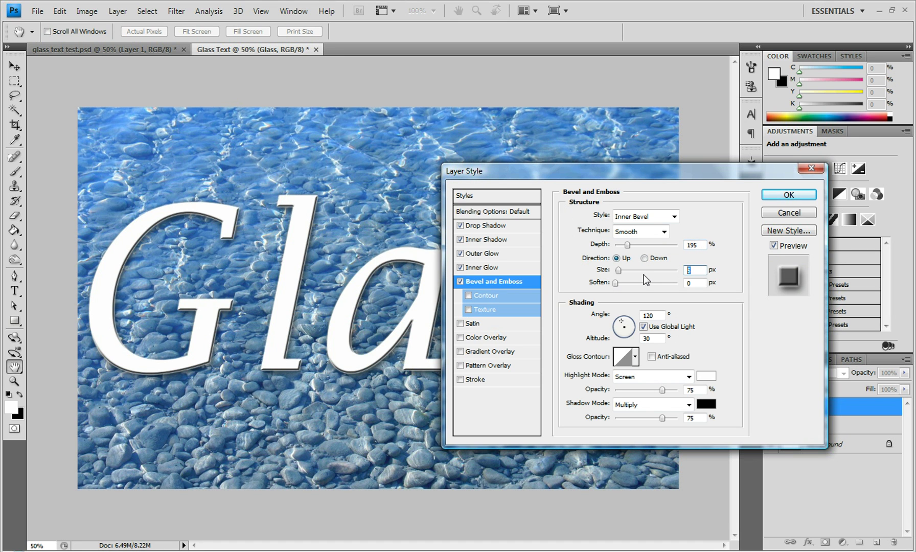
{"action": "type", "text": "7"}
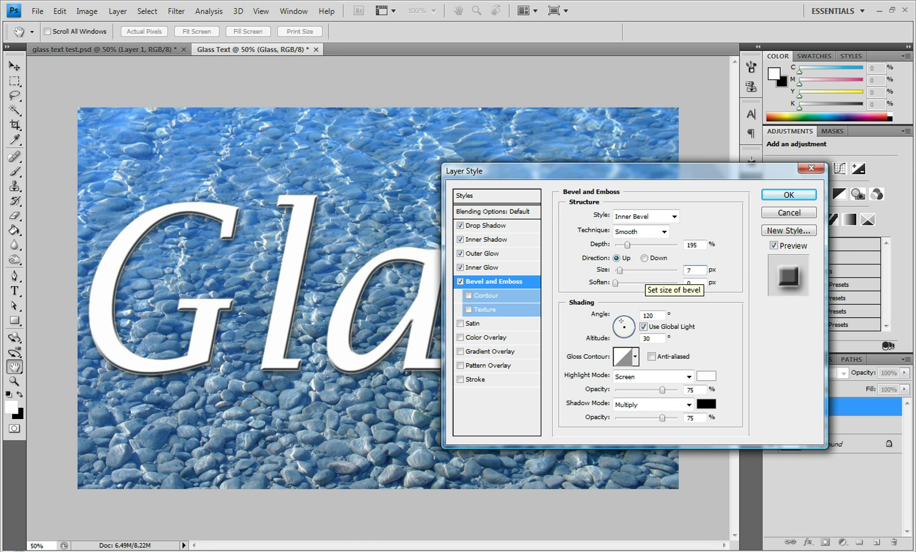
Step: Set the shadow colour of the text's Bevel and Emboss effect to white (ffffff)
{"action": "left_click", "coordinate": [696, 281]}
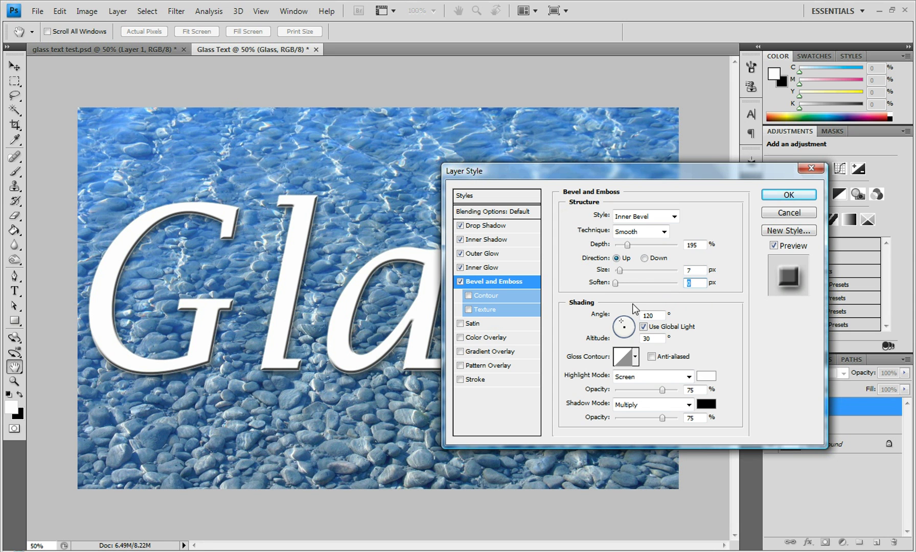
{"action": "left_click", "coordinate": [707, 404]}
{"action": "left_click_drag", "start_coordinate": [692, 339], "coordinate": [596, 268]}
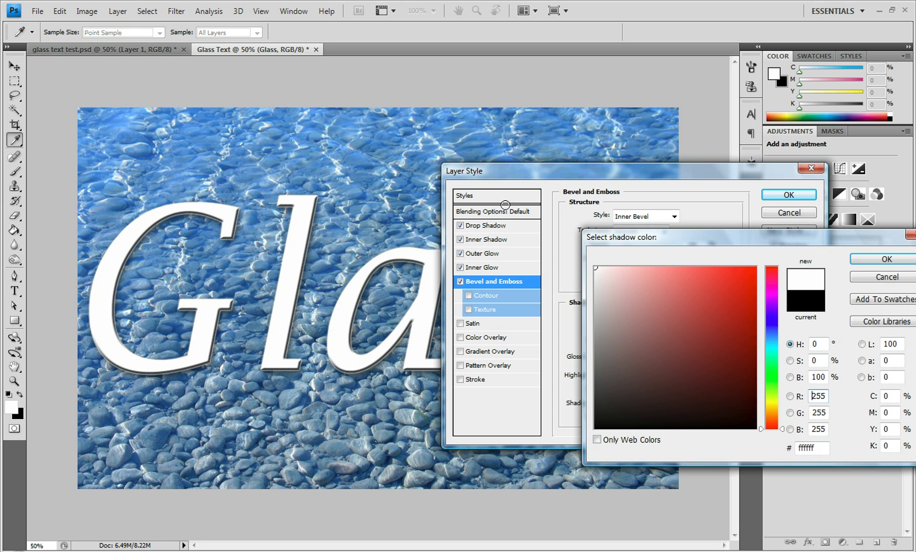
{"action": "left_click", "coordinate": [880, 261]}
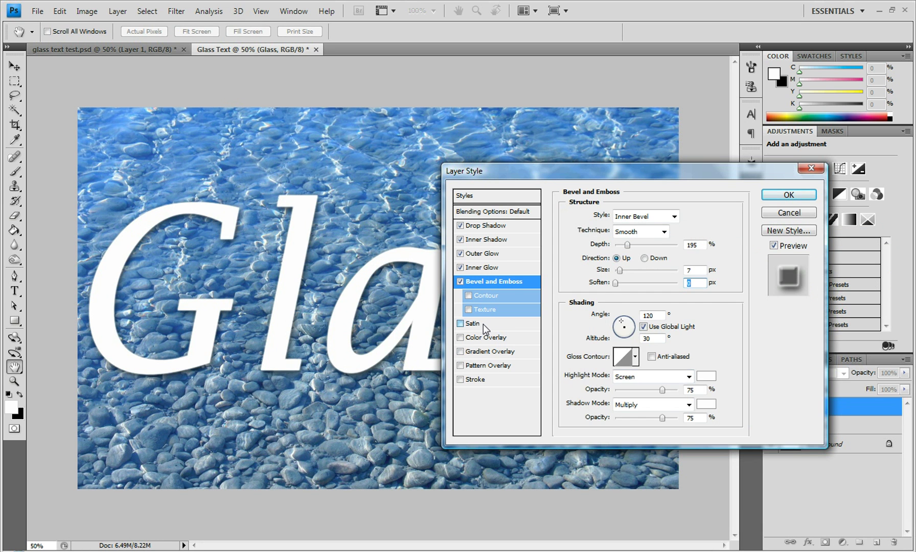
Step: Add a Satin effect to the text layer and set its colour to white
{"action": "left_click", "coordinate": [484, 324]}
{"action": "left_click", "coordinate": [701, 216]}
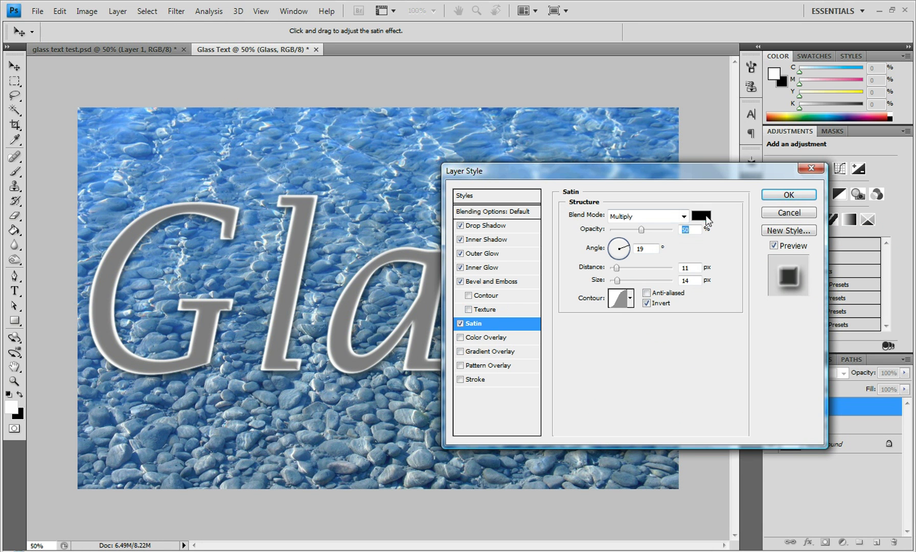
{"action": "left_click_drag", "start_coordinate": [639, 307], "coordinate": [532, 199]}
{"action": "left_click", "coordinate": [878, 259]}
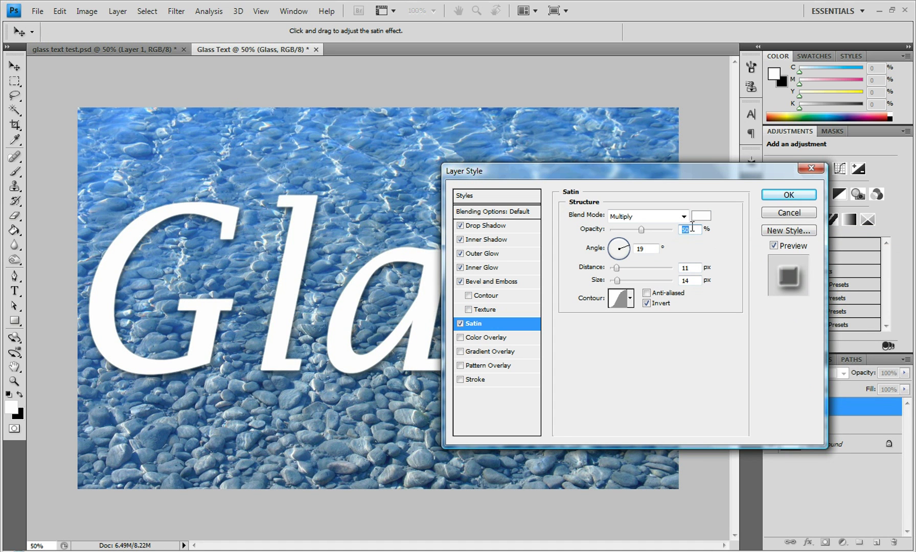
Step: Set the satin opacity to 23%, distance to 30 px and size to 98 px, and apply the layer style
{"action": "type", "text": "23"}
{"action": "left_click", "coordinate": [645, 249]}
{"action": "left_click", "coordinate": [688, 267]}
{"action": "type", "text": "30"}
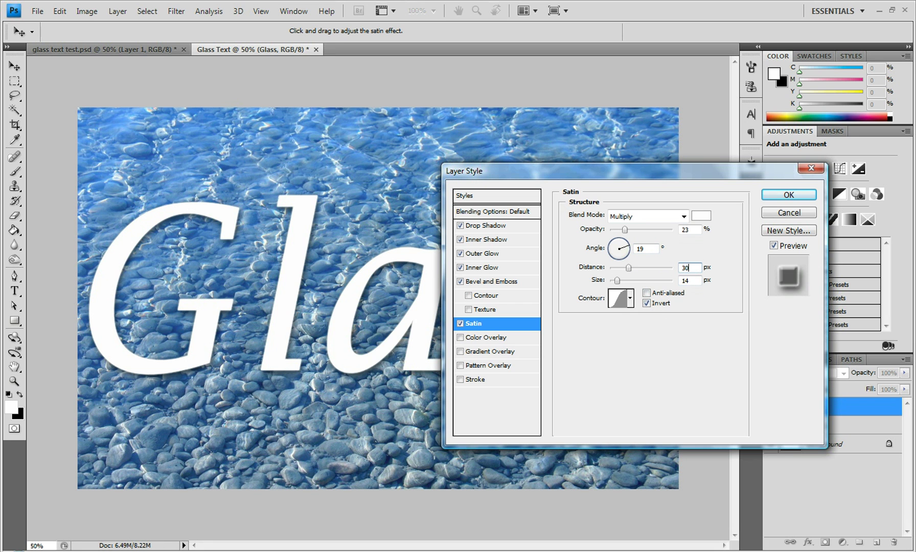
{"action": "left_click", "coordinate": [695, 281]}
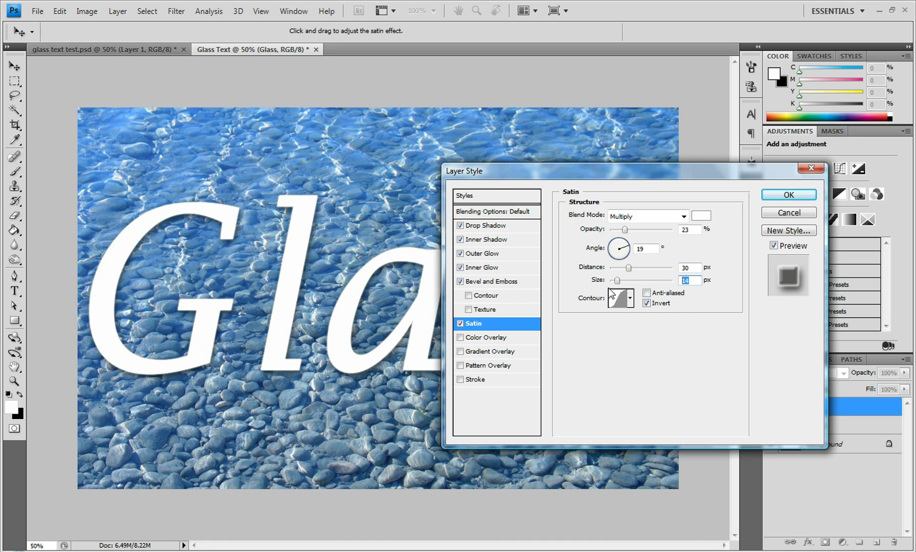
{"action": "type", "text": "98"}
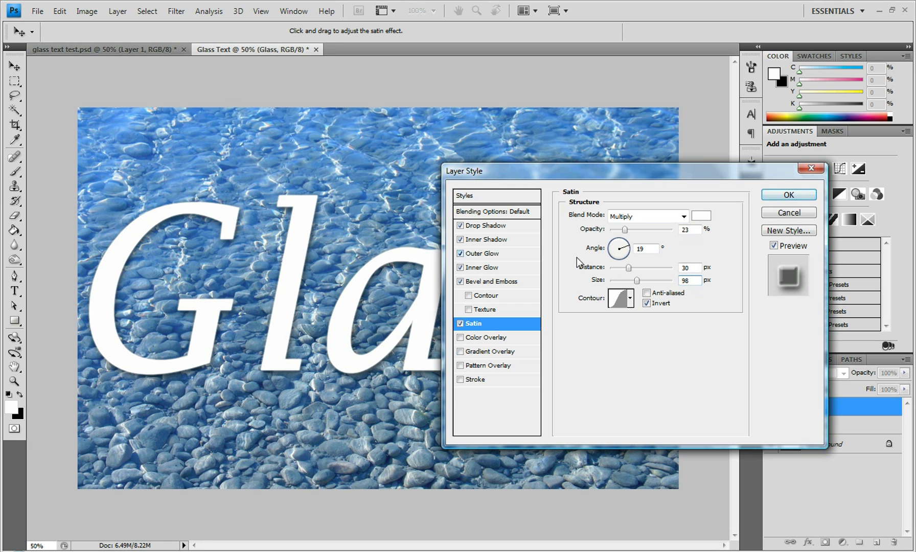
{"action": "left_click", "coordinate": [782, 197]}
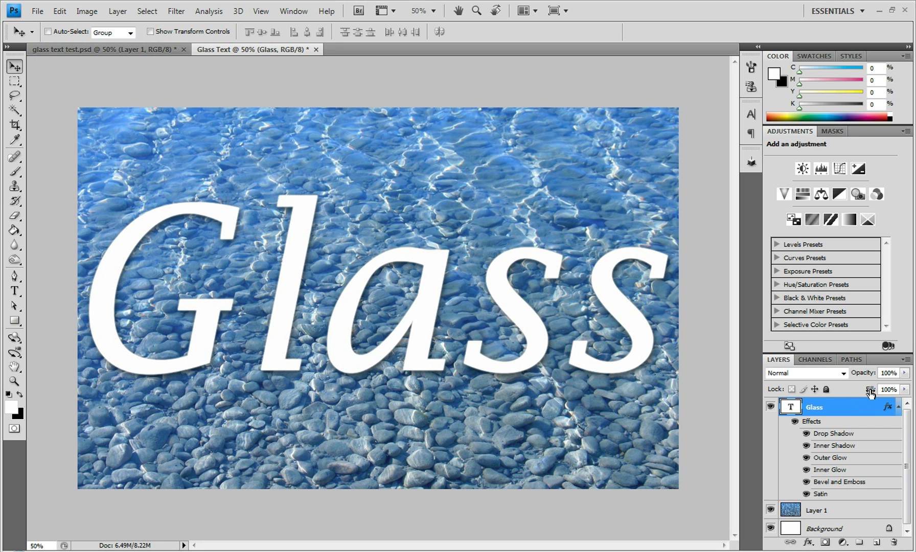
Step: Lower the Glass text layer's fill to 31% and collapse its list of effects
{"action": "left_click_drag", "start_coordinate": [871, 393], "coordinate": [756, 395]}
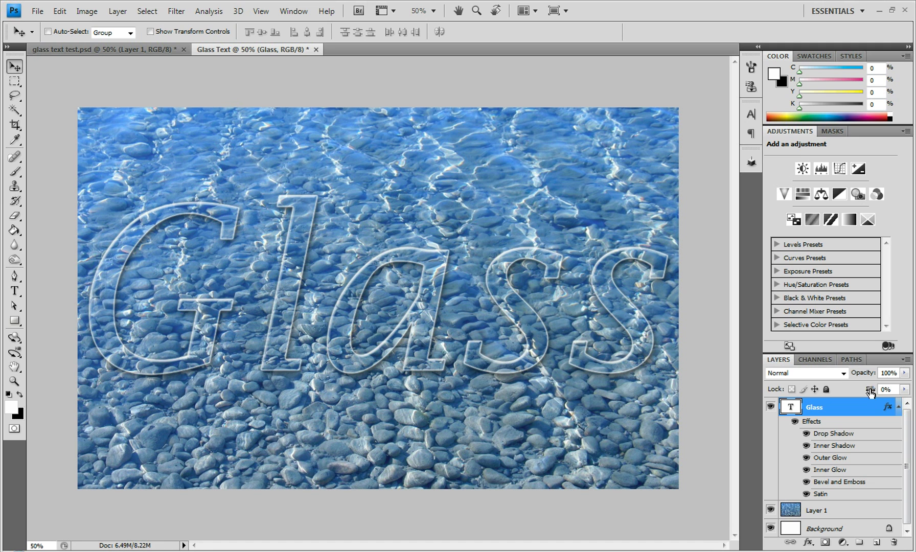
{"action": "left_click_drag", "start_coordinate": [871, 391], "coordinate": [882, 393]}
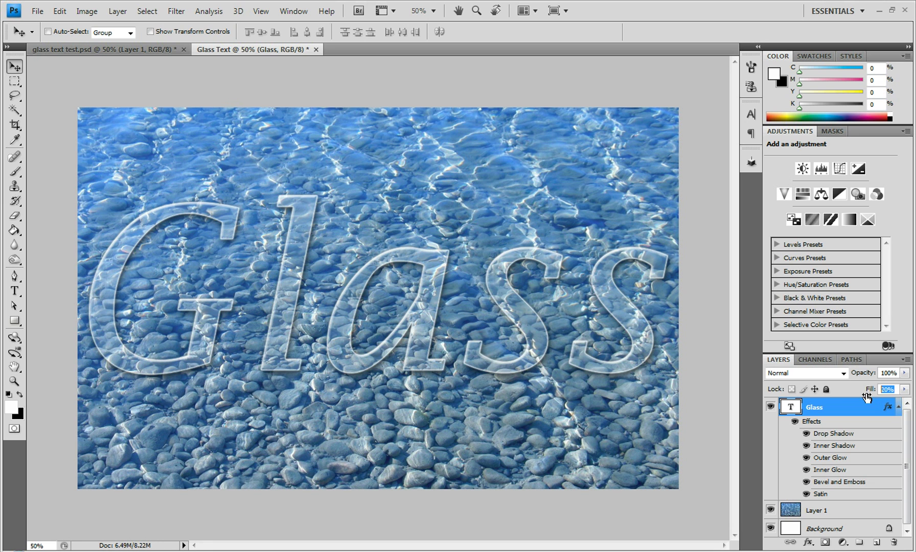
{"action": "type", "text": "31"}
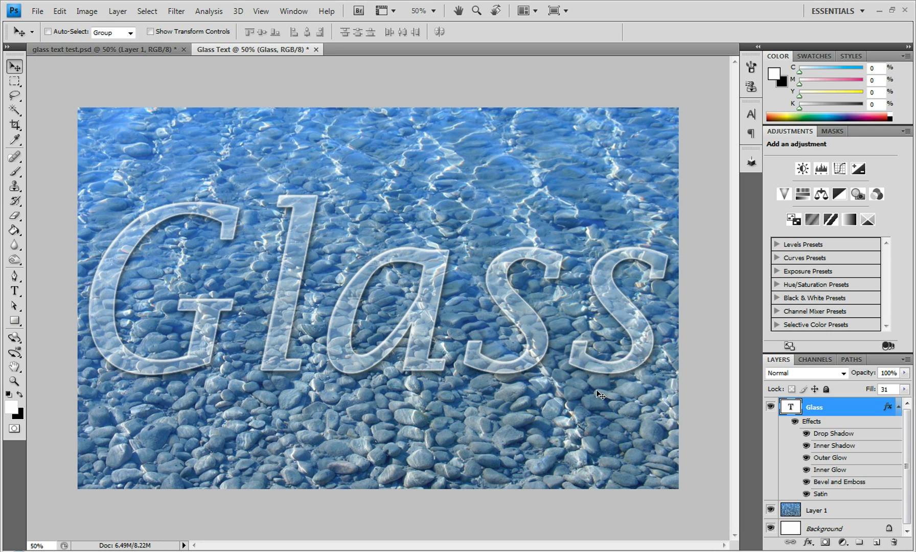
{"action": "left_click", "coordinate": [899, 409]}
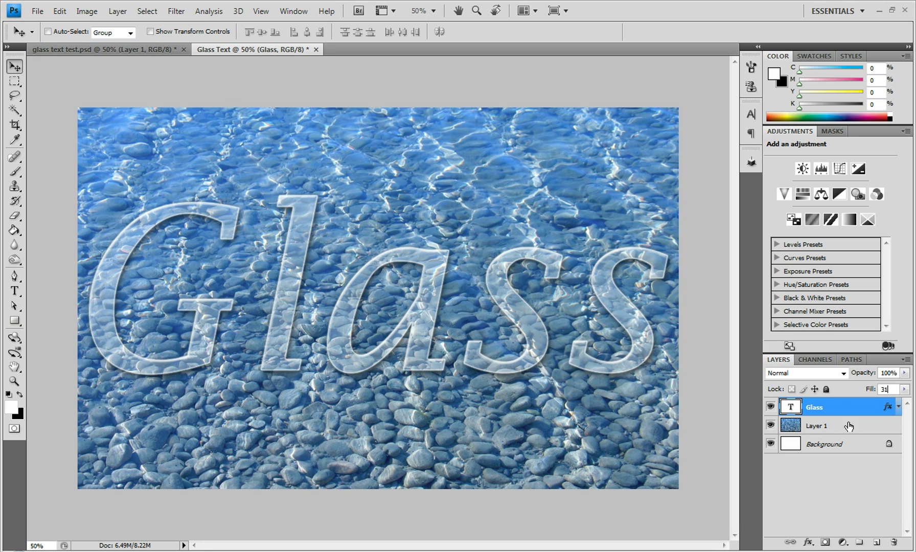